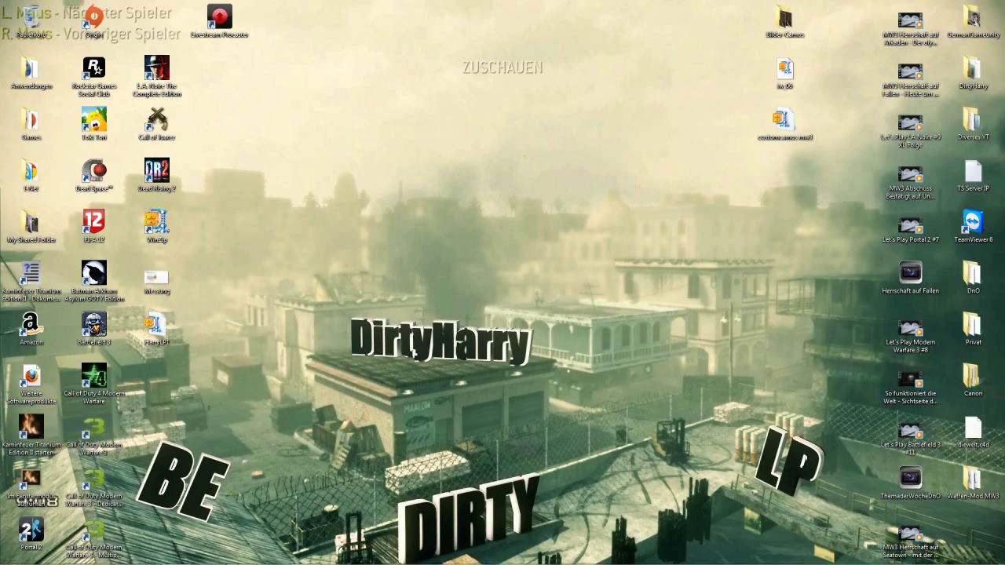
View the download page for customcamos mw3.rar in Firefox, then minimize the browser.
{"action": "mouse_move", "coordinate": [236, 561]}
{"action": "mouse_move", "coordinate": [177, 558]}
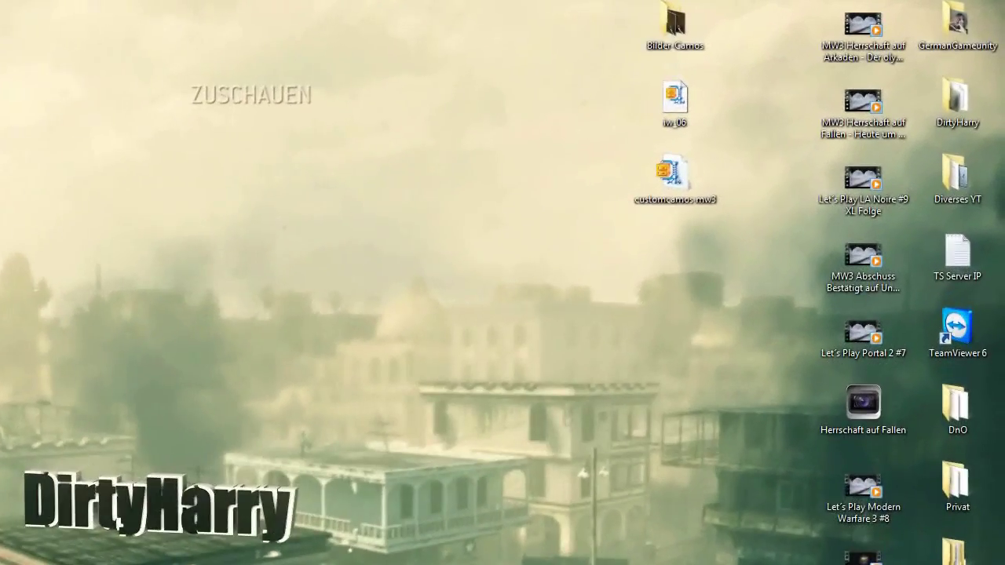
{"action": "left_click", "coordinate": [176, 555]}
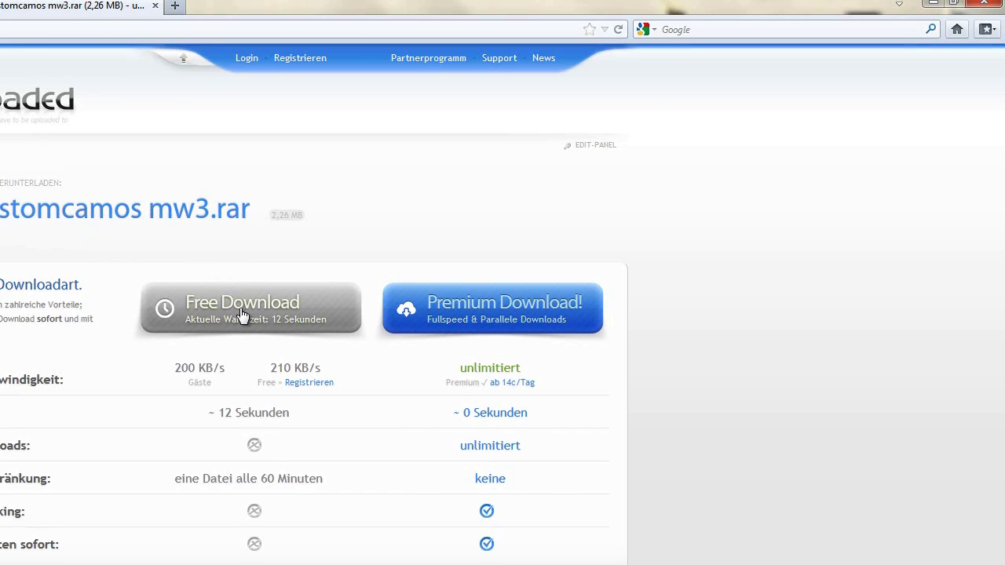
{"action": "left_click", "coordinate": [933, 3]}
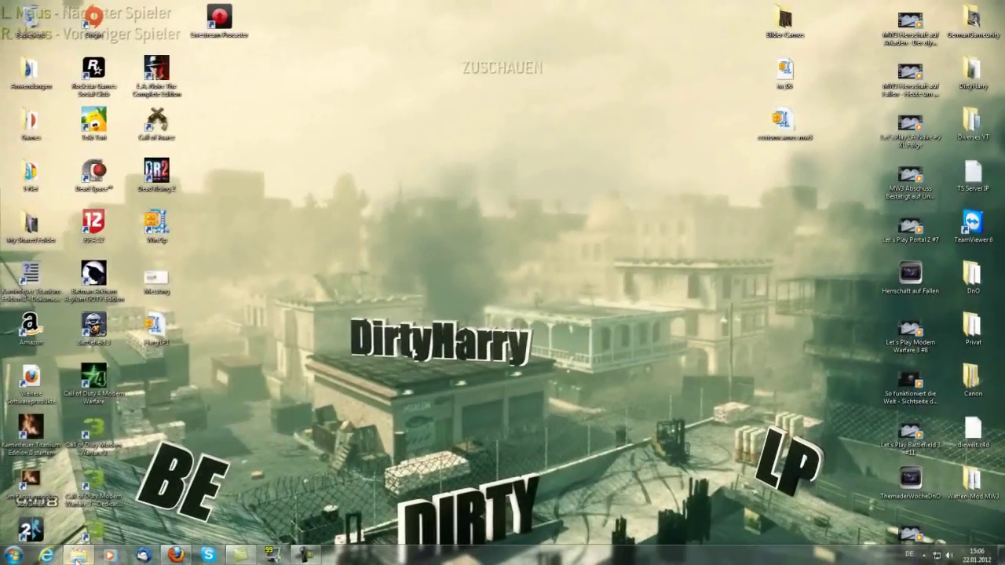
Bring up the Modern Warfare 3 main folder in Explorer and shorten its window to expose the lower desktop.
{"action": "left_click", "coordinate": [78, 556]}
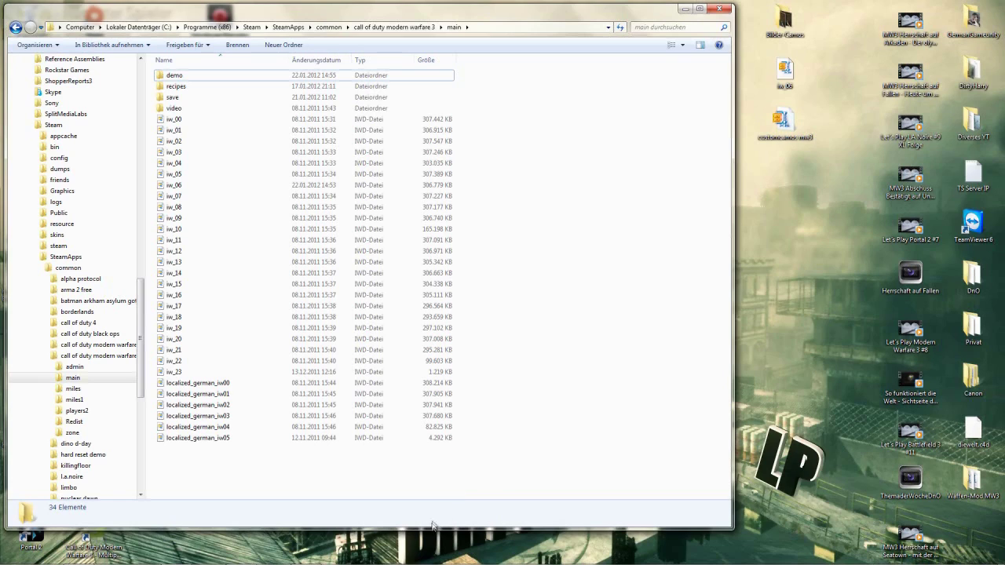
{"action": "left_click_drag", "start_coordinate": [432, 529], "coordinate": [426, 447]}
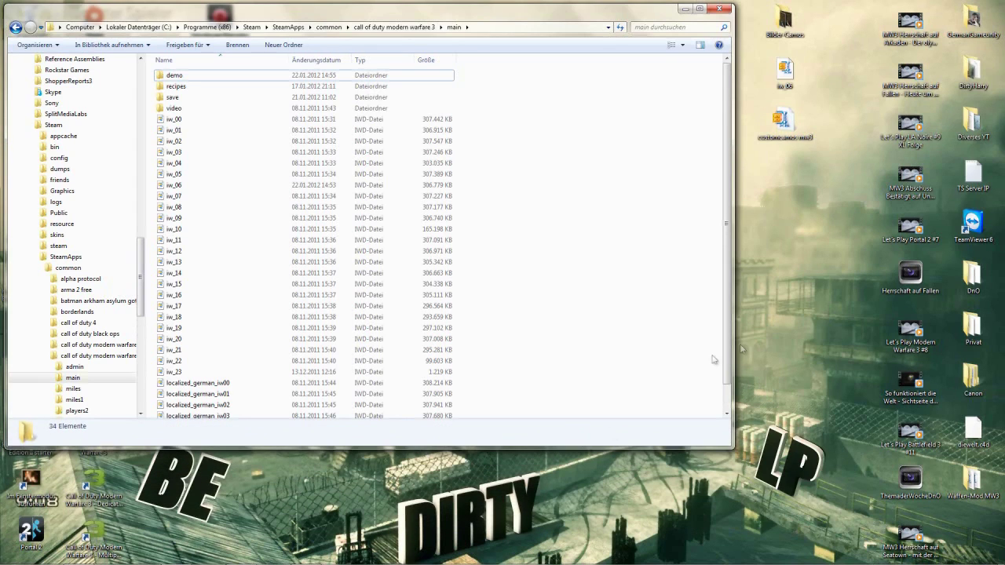
Open the customcamos mw3 archive in the WinZip trial version and place its window over the lower part of the main folder window.
{"action": "left_click", "coordinate": [791, 119]}
{"action": "left_click_drag", "start_coordinate": [792, 119], "coordinate": [539, 321]}
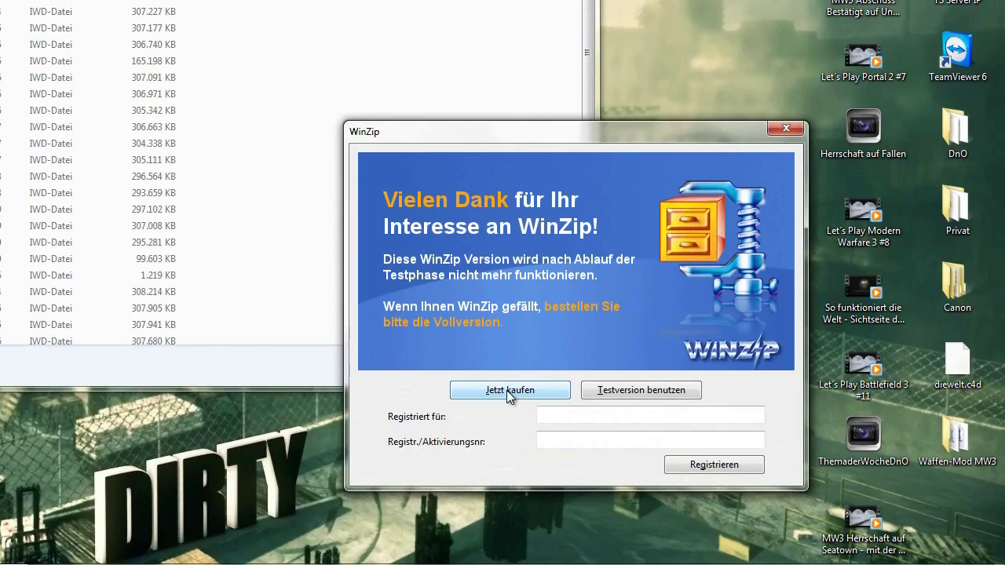
{"action": "left_click", "coordinate": [625, 394]}
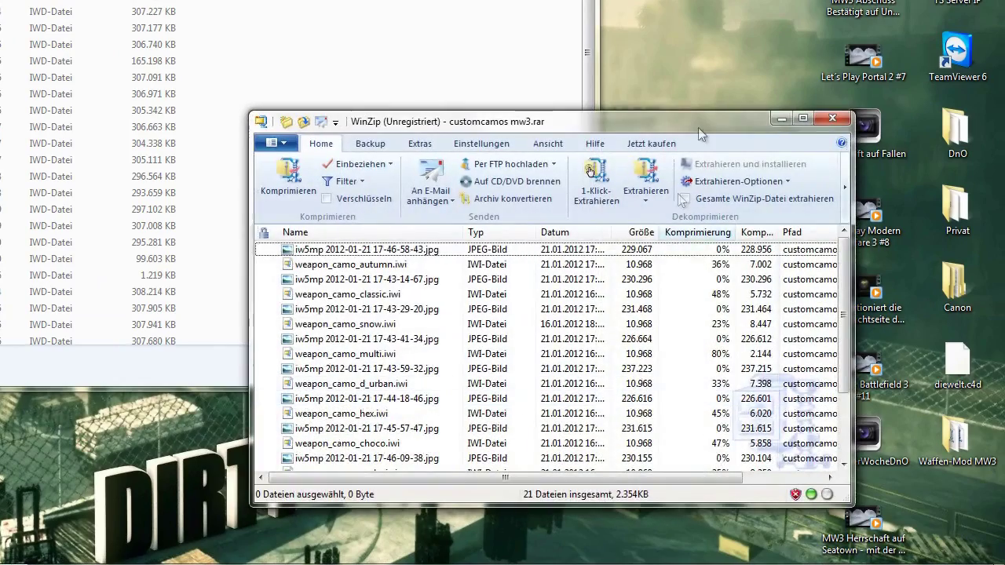
{"action": "left_click_drag", "start_coordinate": [675, 124], "coordinate": [0, 147]}
{"action": "left_click_drag", "start_coordinate": [106, 148], "coordinate": [51, 151]}
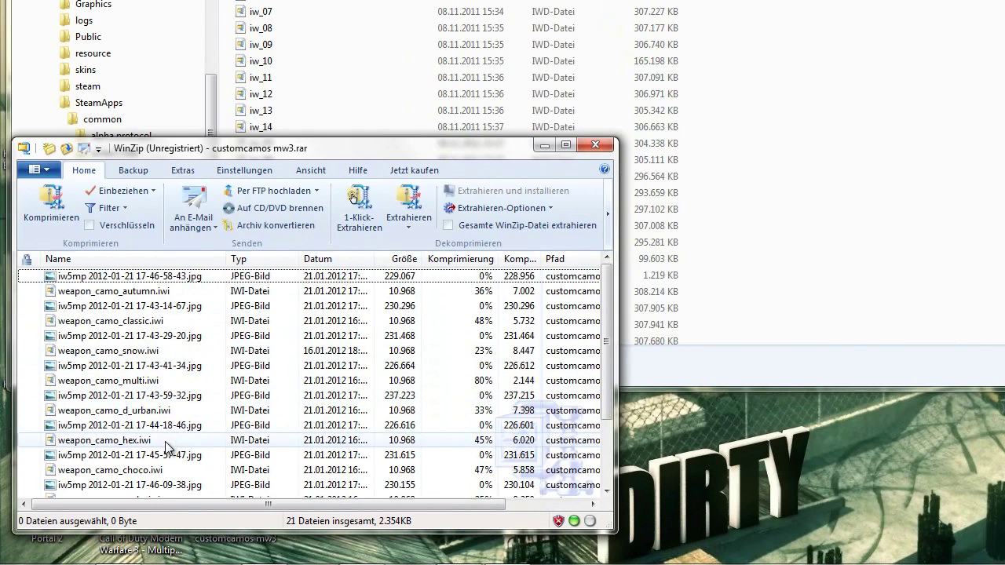
{"action": "scroll", "coordinate": [234, 348], "scroll_direction": "down", "scroll_amount": 2}
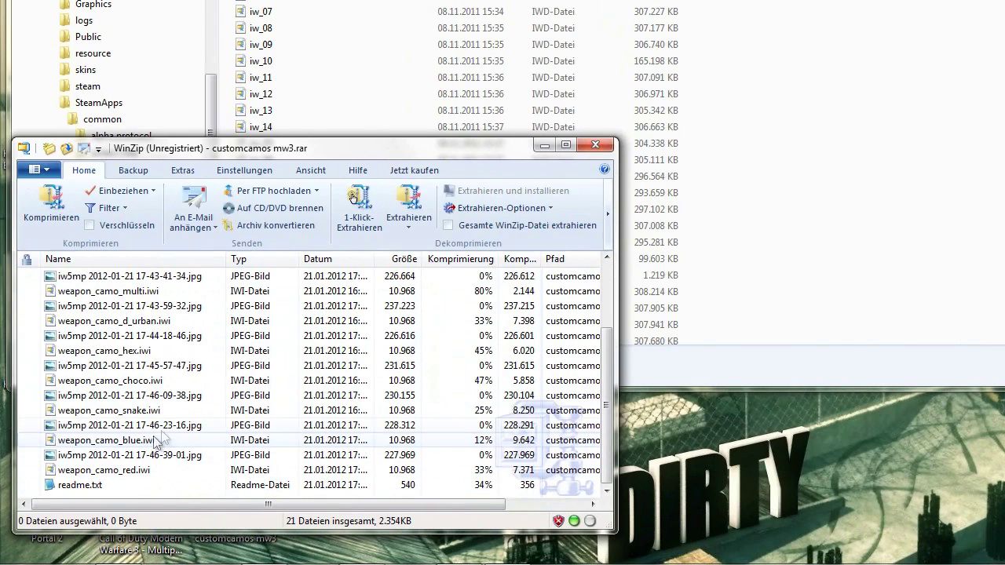
{"action": "scroll", "coordinate": [161, 379], "scroll_direction": "up", "scroll_amount": 2}
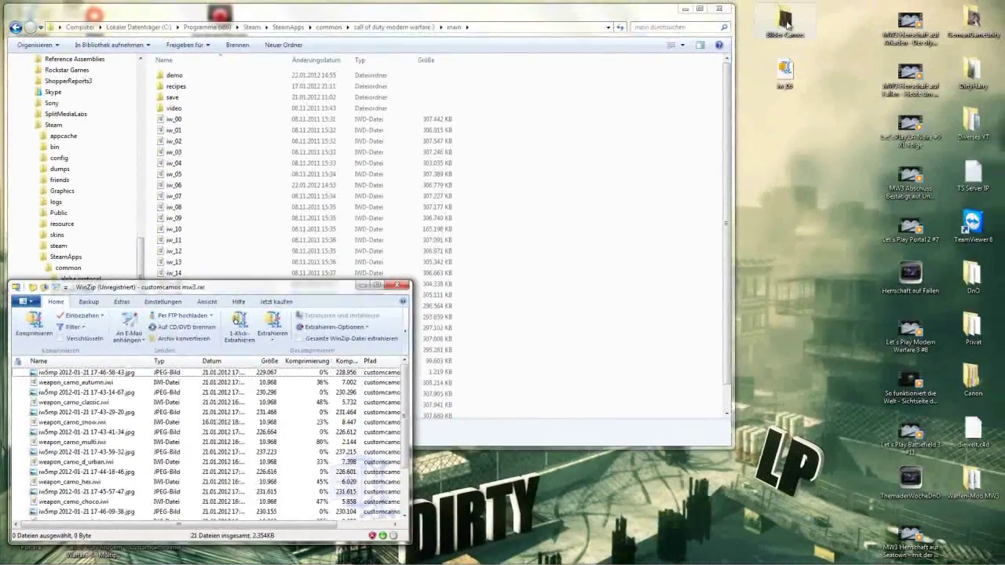
Open the Bilder-Camos folder on the desktop and page through its screenshots to examine each custom weapon camo.
{"action": "double_click", "coordinate": [787, 24]}
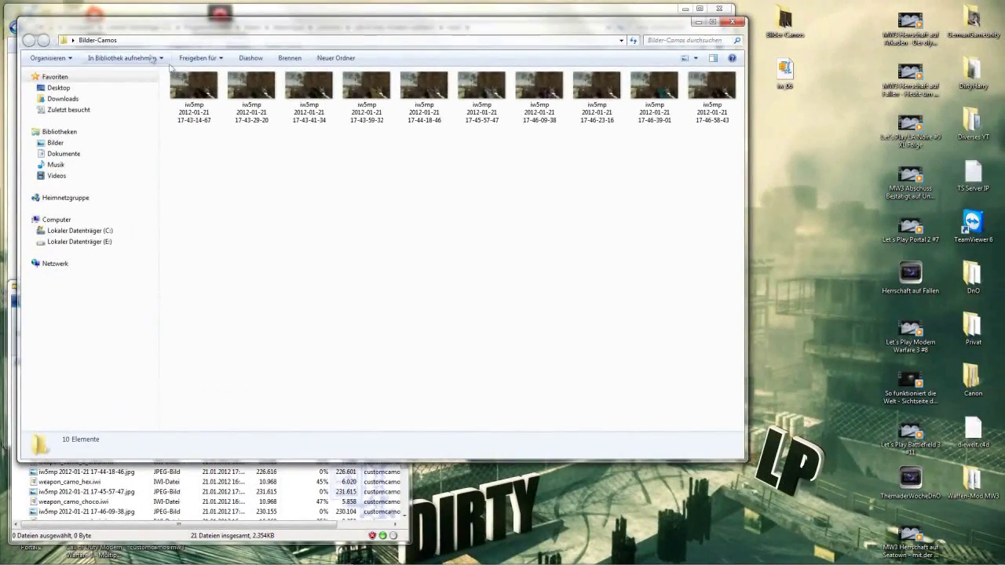
{"action": "double_click", "coordinate": [190, 89]}
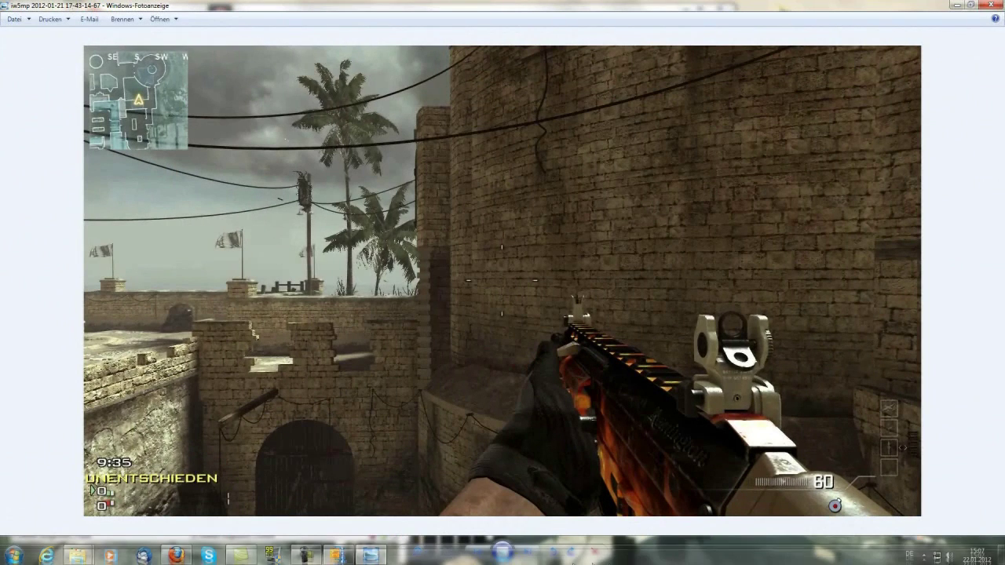
{"action": "left_click", "coordinate": [528, 554]}
{"action": "left_click", "coordinate": [528, 553]}
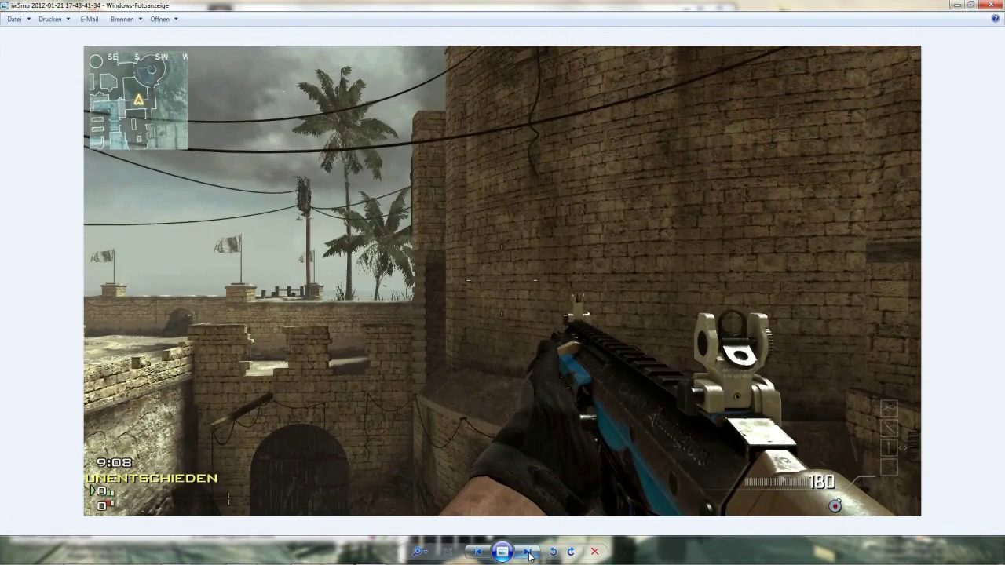
{"action": "left_click", "coordinate": [528, 554]}
{"action": "left_click", "coordinate": [528, 553]}
{"action": "left_click", "coordinate": [528, 554]}
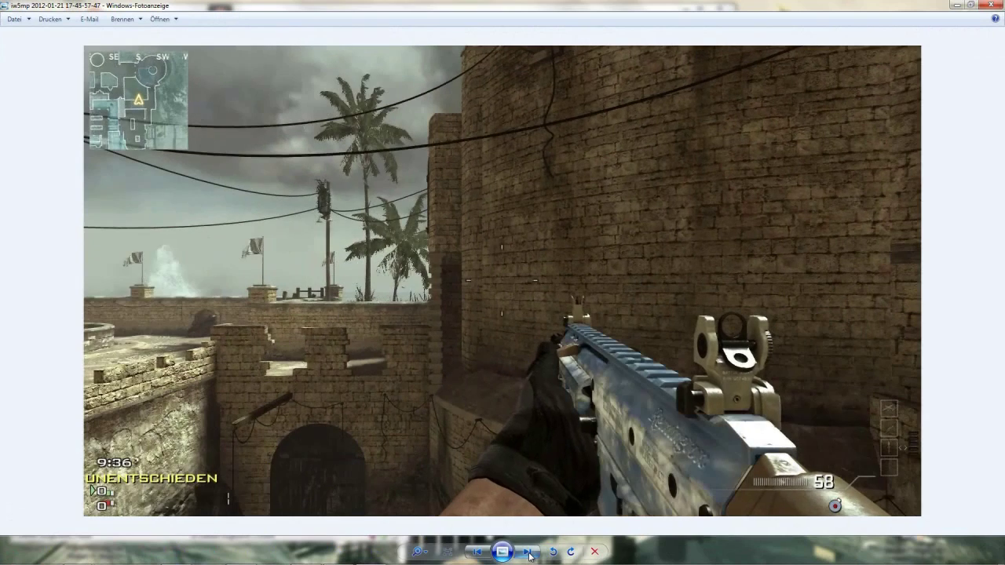
{"action": "left_click", "coordinate": [531, 554]}
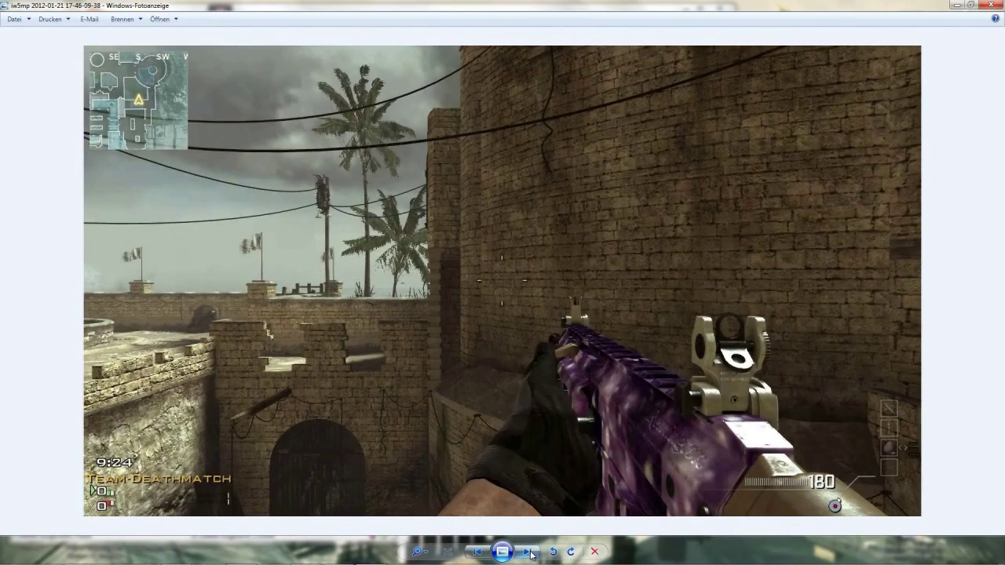
{"action": "left_click", "coordinate": [534, 554]}
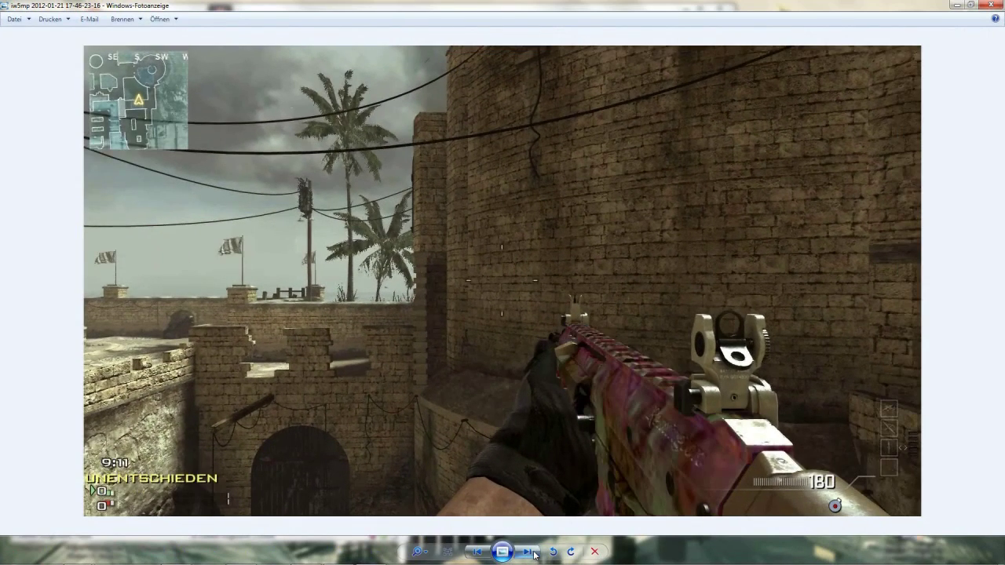
{"action": "left_click", "coordinate": [534, 554]}
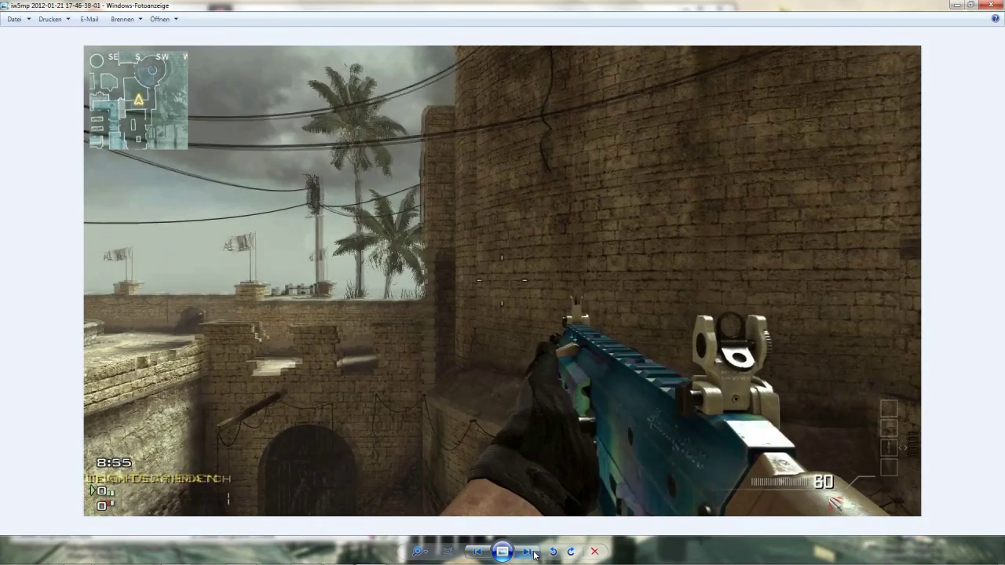
{"action": "left_click", "coordinate": [534, 554]}
{"action": "left_click", "coordinate": [534, 554]}
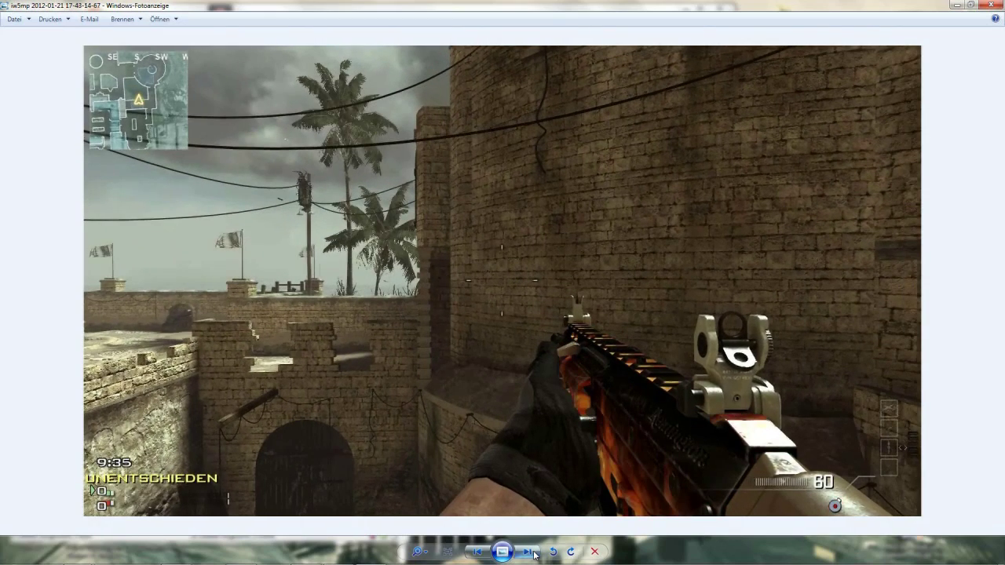
{"action": "left_click", "coordinate": [534, 555]}
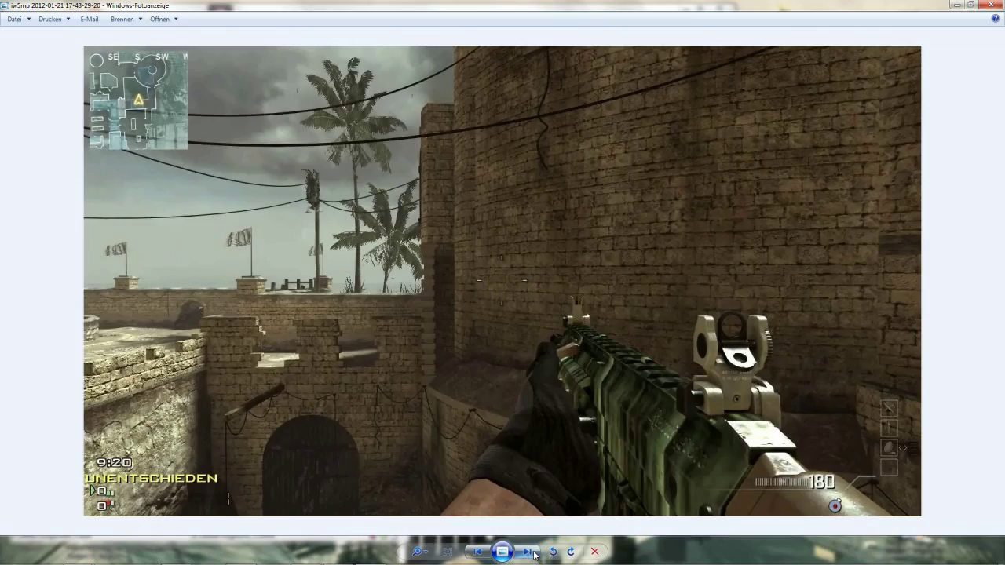
{"action": "left_click", "coordinate": [534, 554]}
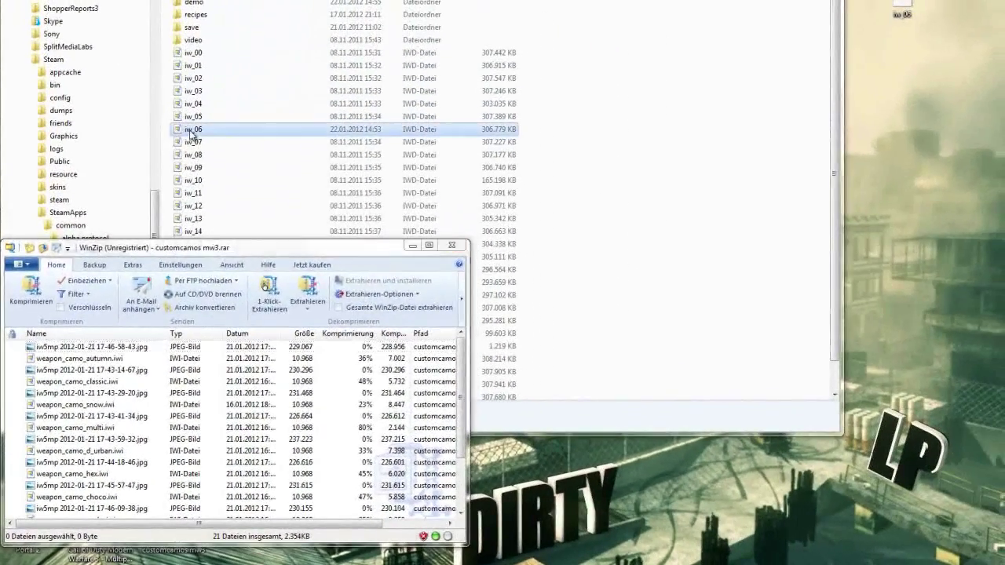
Open iw_06 from the main folder in WinZip, place its window beside the camo archive, and show its images folder.
{"action": "right_click", "coordinate": [191, 131]}
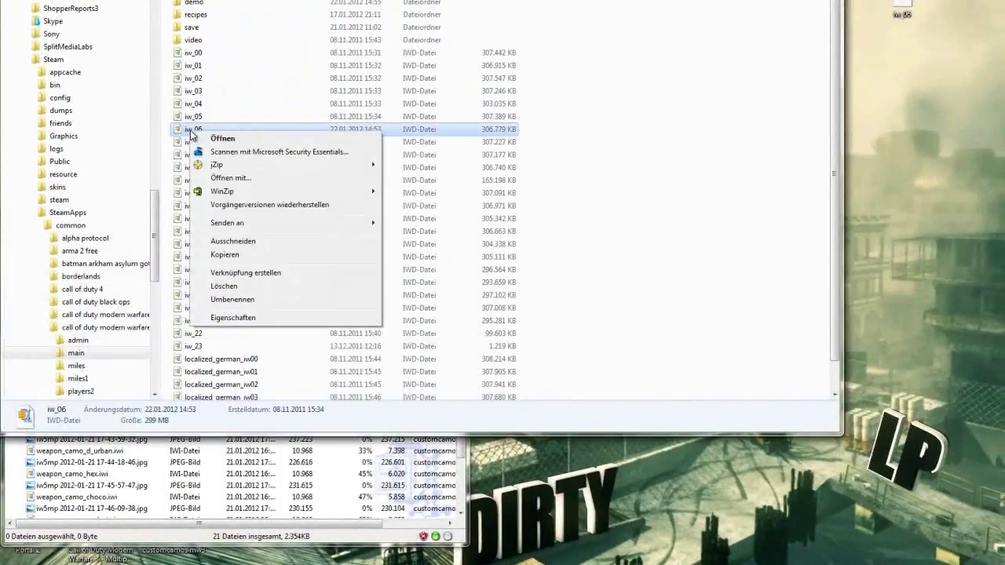
{"action": "left_click", "coordinate": [236, 138]}
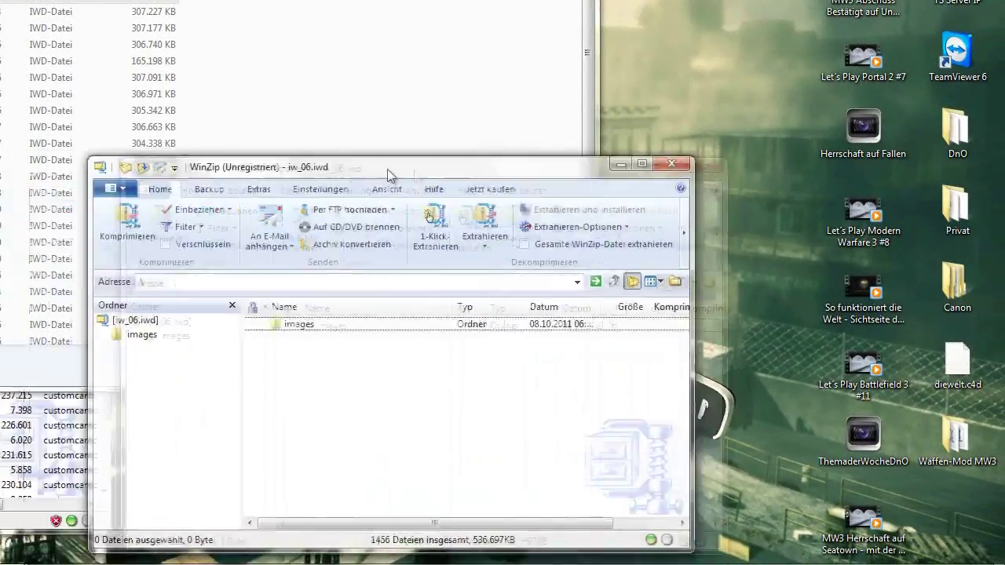
{"action": "left_click_drag", "start_coordinate": [388, 168], "coordinate": [495, 160]}
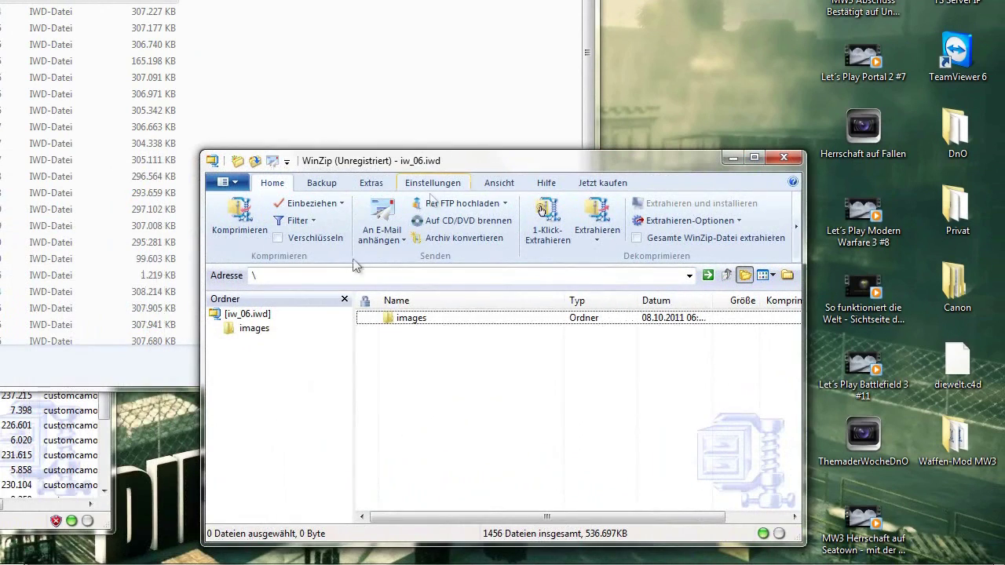
{"action": "left_click", "coordinate": [253, 330]}
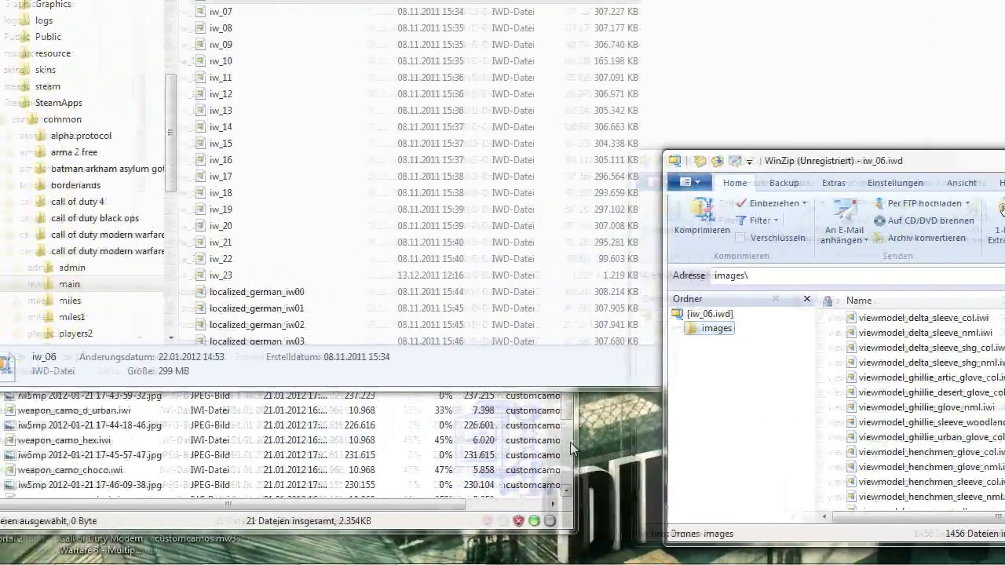
Add weapon_camo_classic.iwi from the customcamos archive to the images folder of iw_06.iwd.
{"action": "left_click", "coordinate": [107, 449]}
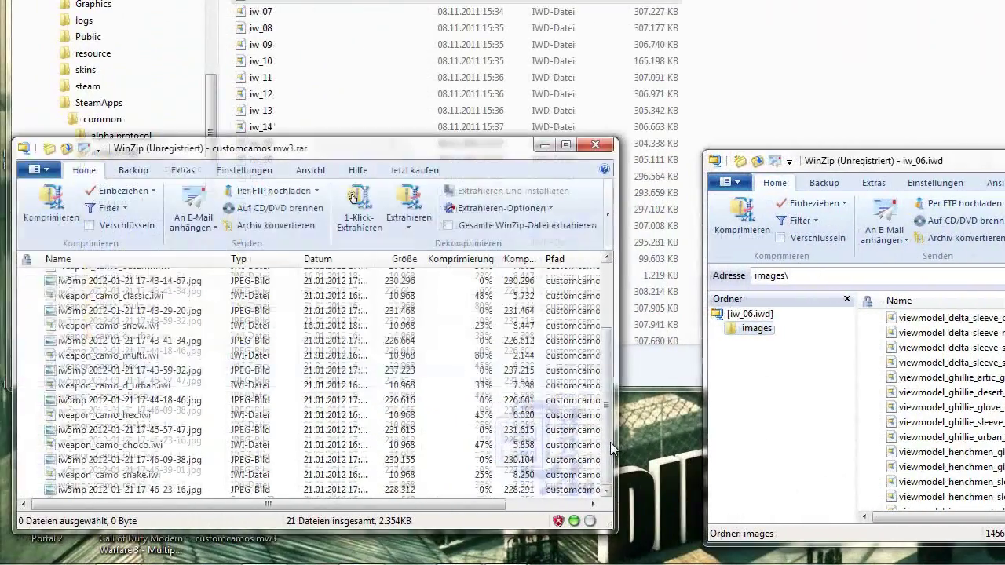
{"action": "left_click_drag", "start_coordinate": [610, 442], "coordinate": [610, 296]}
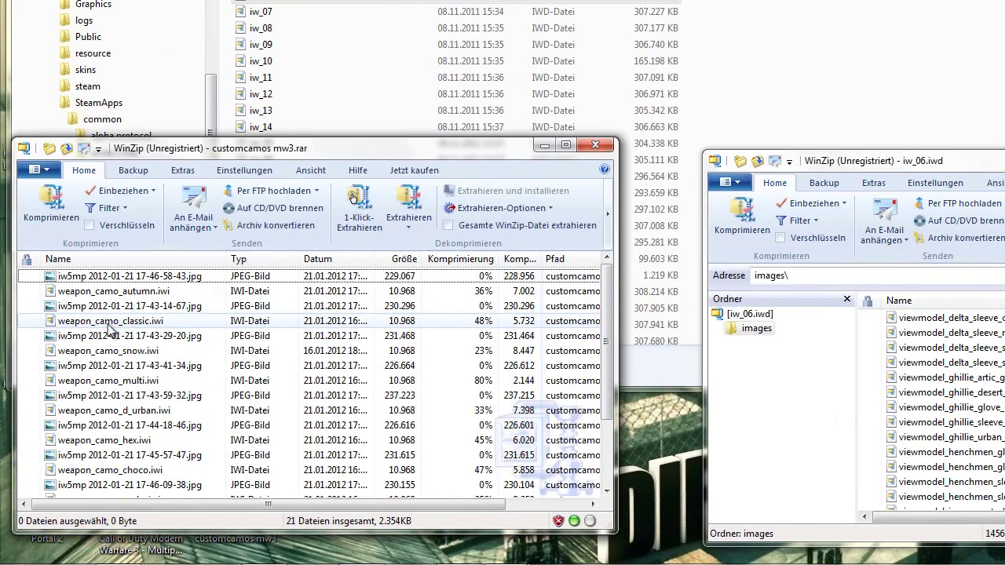
{"action": "left_click_drag", "start_coordinate": [105, 326], "coordinate": [758, 333]}
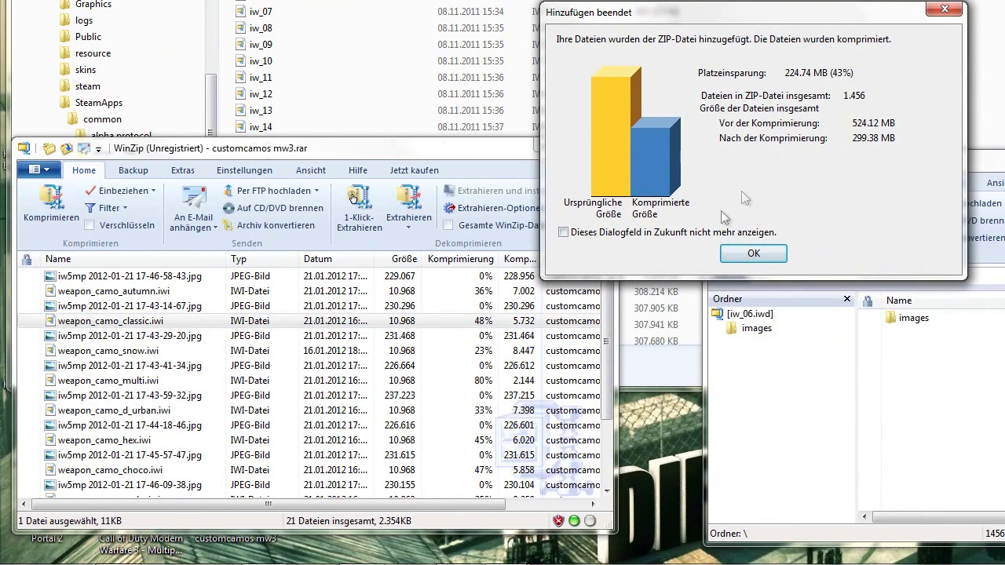
{"action": "left_click", "coordinate": [753, 252]}
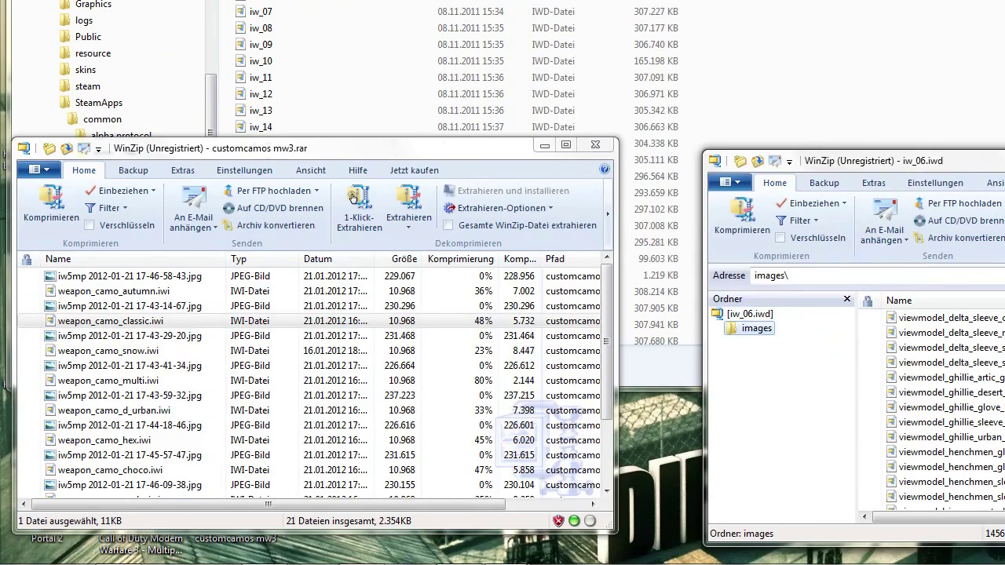
Close both WinZip archive windows and the main folder window.
{"action": "key", "text": "alt+F4"}
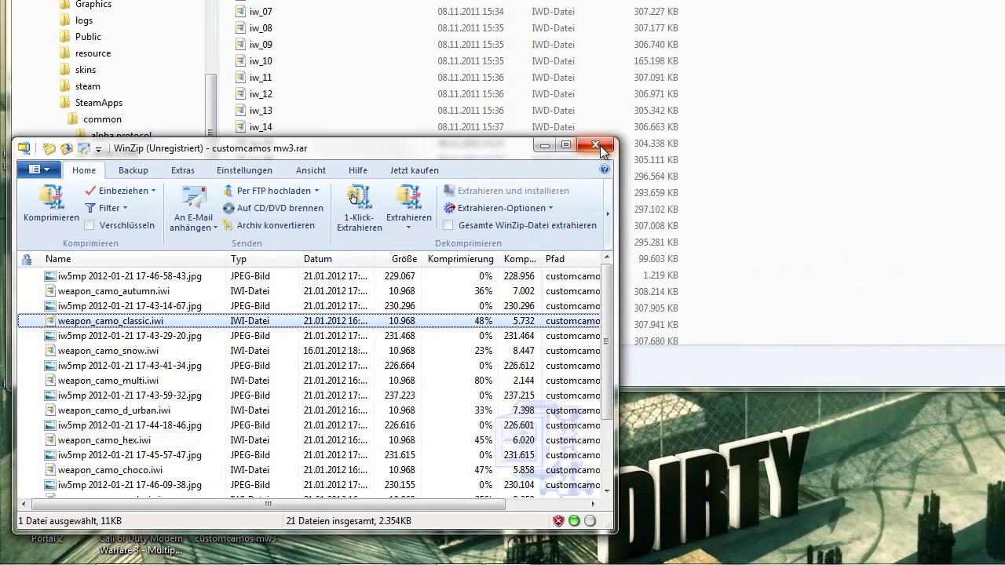
{"action": "left_click", "coordinate": [599, 145]}
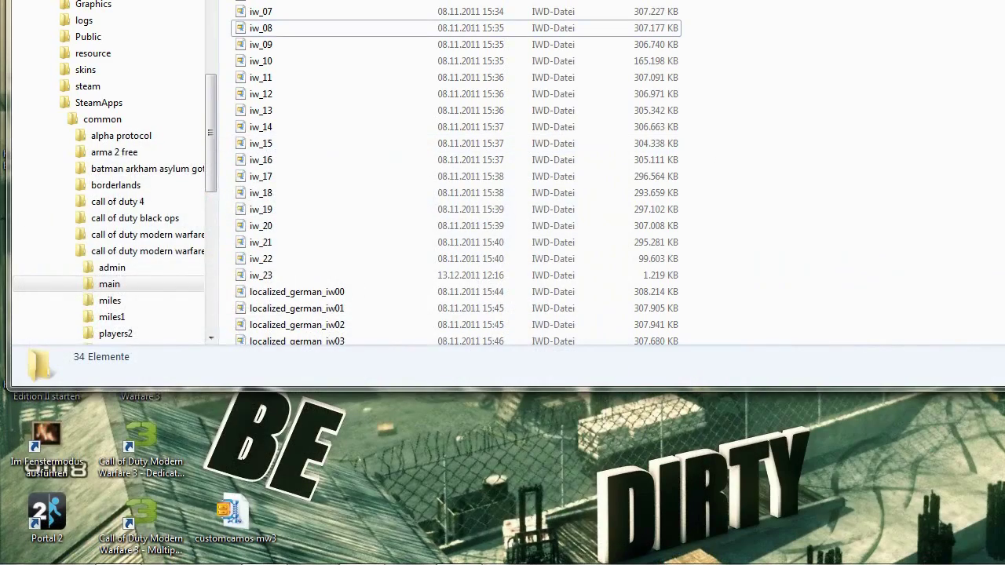
{"action": "key", "text": "alt+F4"}
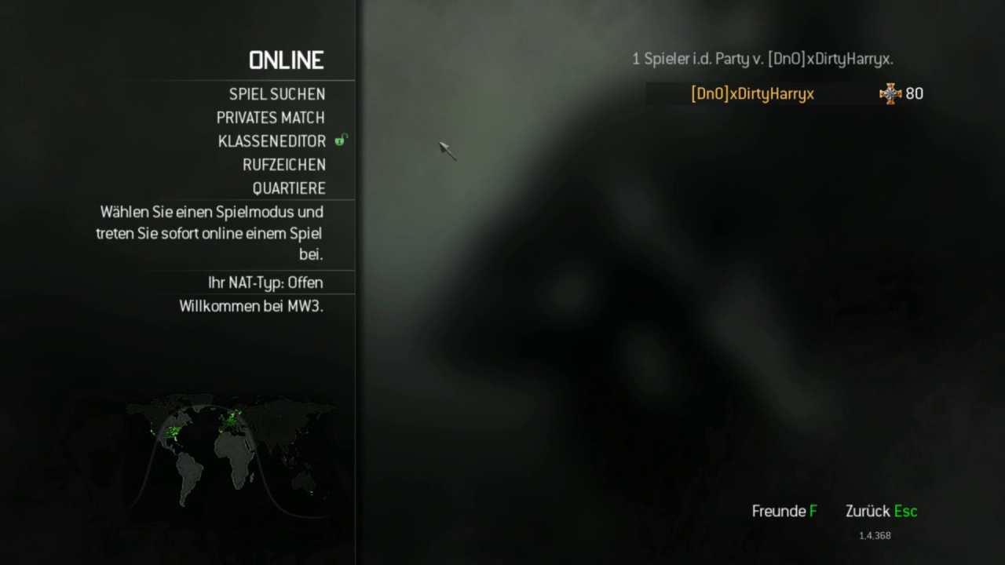
Open the Münchener class in the class editor and choose the MP7 submachine gun as its primary weapon.
{"action": "left_click", "coordinate": [260, 141]}
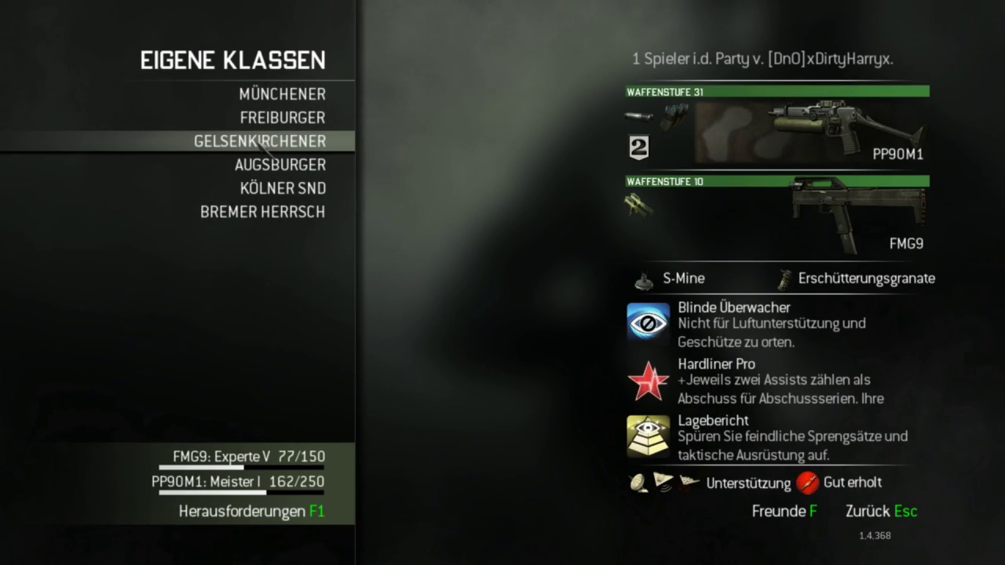
{"action": "left_click", "coordinate": [313, 94]}
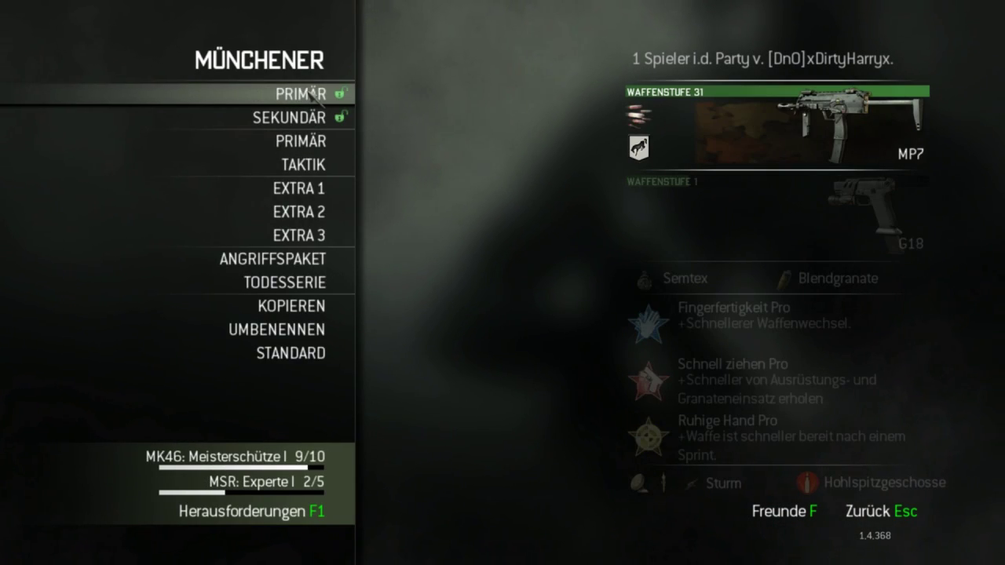
{"action": "left_click", "coordinate": [314, 94]}
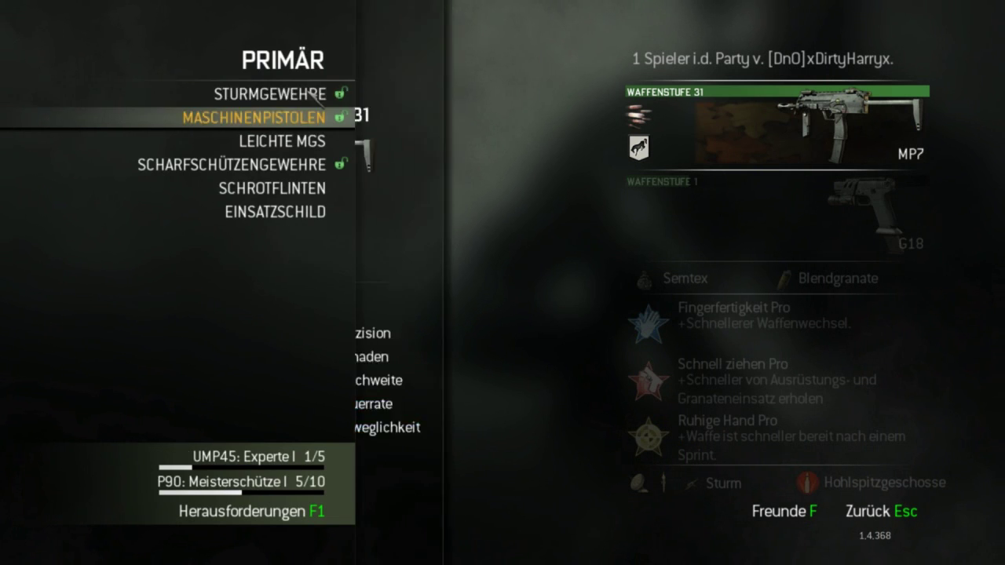
{"action": "left_click", "coordinate": [308, 118]}
{"action": "left_click", "coordinate": [311, 212]}
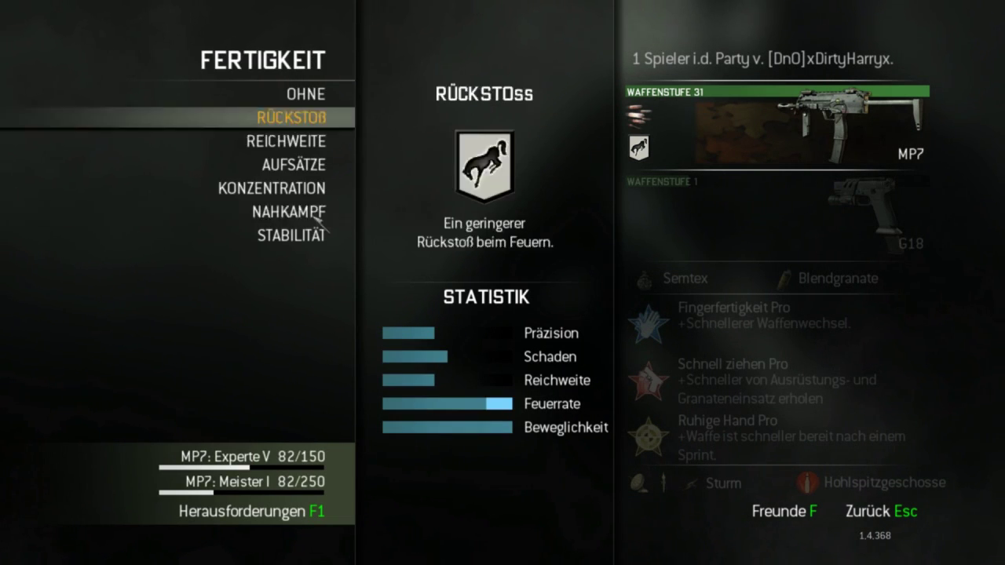
Equip the MP7 with the Rückstoß proficiency, Schnellfeuer attachment and Klassisch camo, and return to the online menu.
{"action": "left_click", "coordinate": [310, 140]}
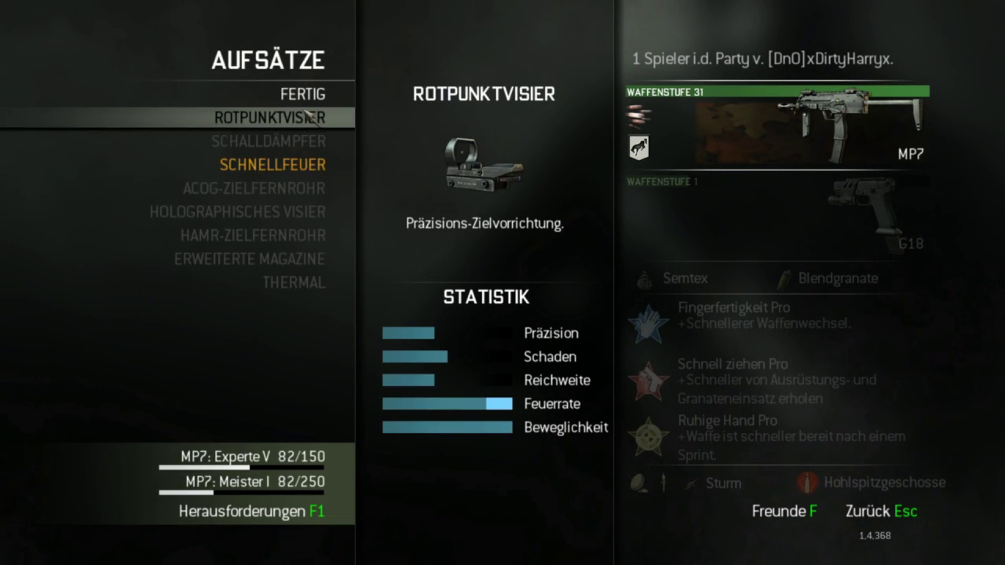
{"action": "left_click", "coordinate": [303, 165]}
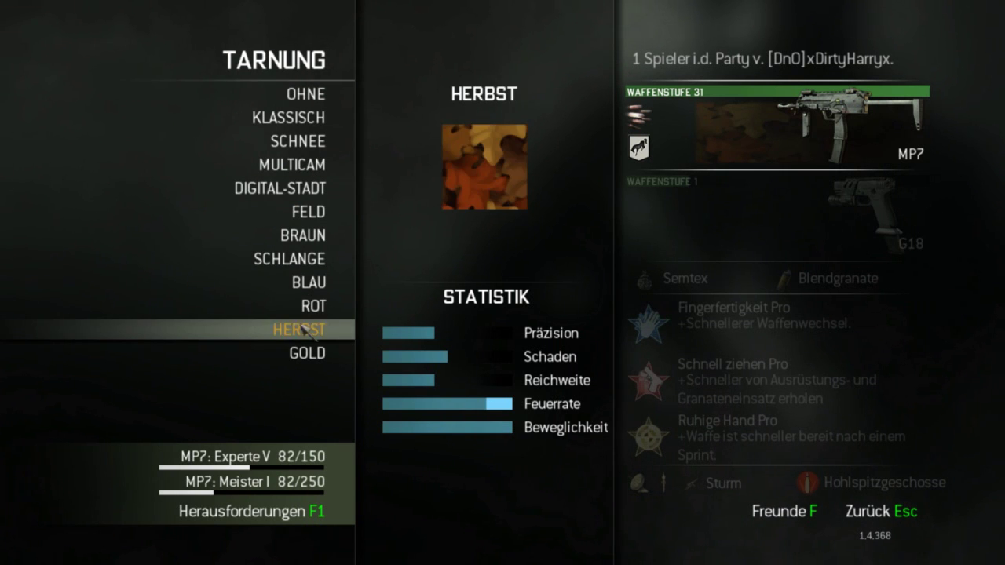
{"action": "left_click", "coordinate": [312, 118]}
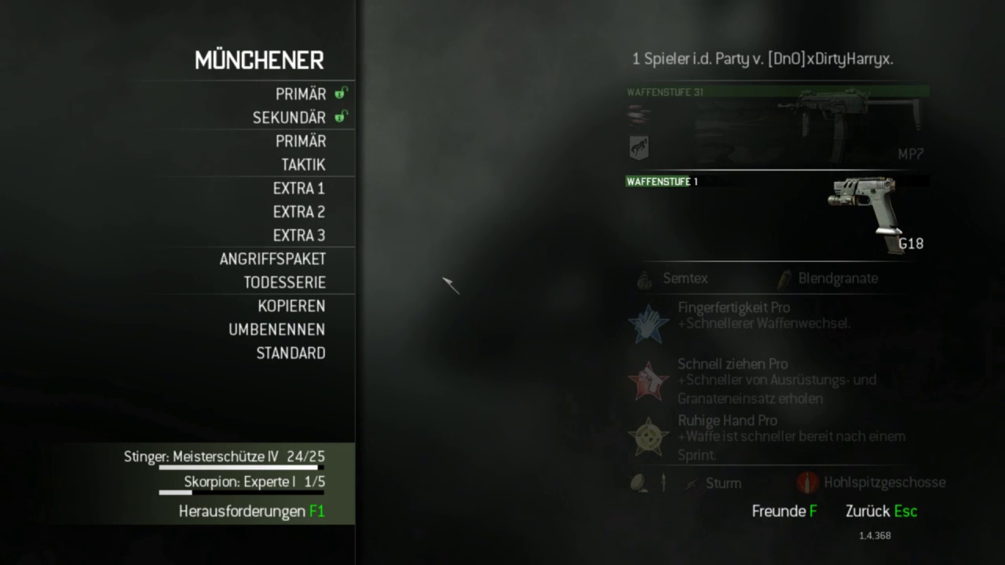
{"action": "key", "text": "Escape"}
{"action": "key", "text": "Escape"}
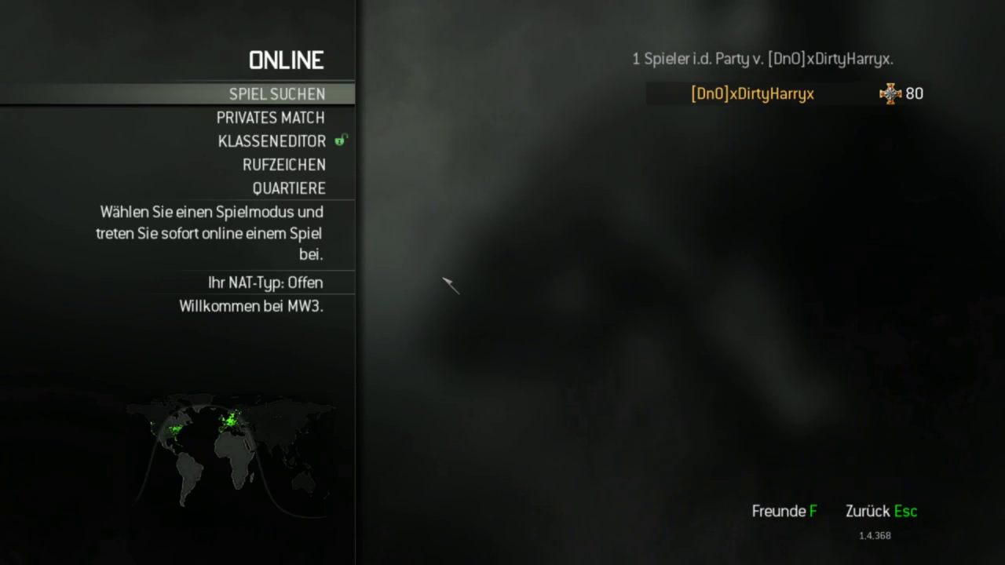
Search for an online Herrschaft match from the Standard-Listen playlists.
{"action": "left_click", "coordinate": [319, 95]}
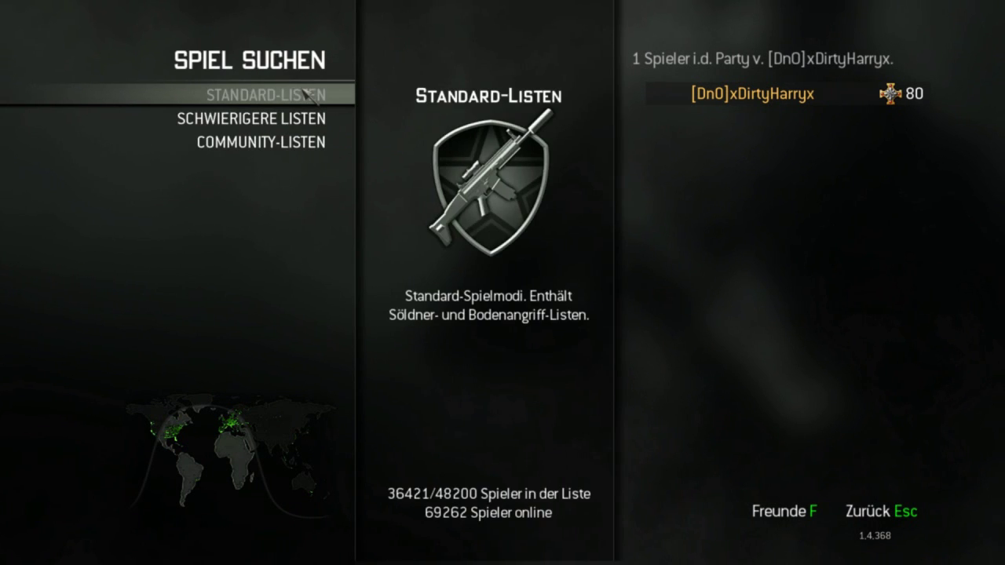
{"action": "left_click", "coordinate": [320, 94]}
{"action": "left_click", "coordinate": [318, 186]}
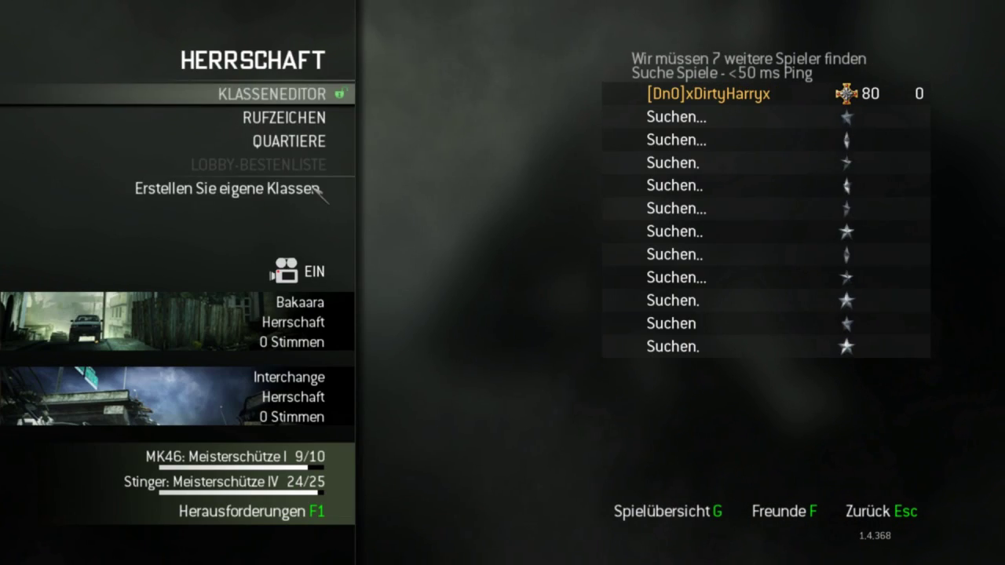